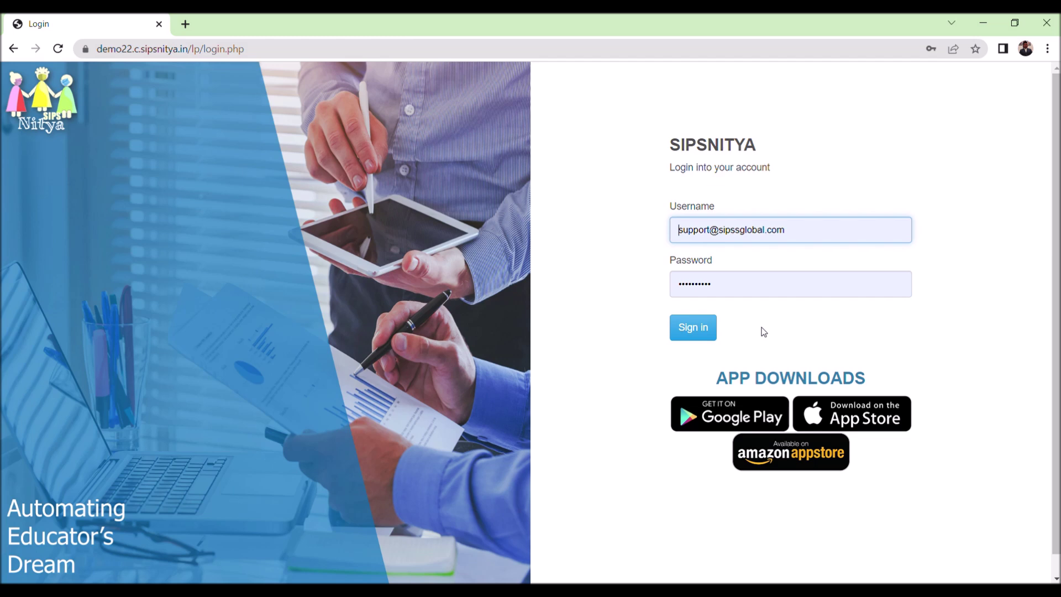
Sign in with the prefilled account details and open the Departments list of the Masters module
{"action": "left_click", "coordinate": [712, 330]}
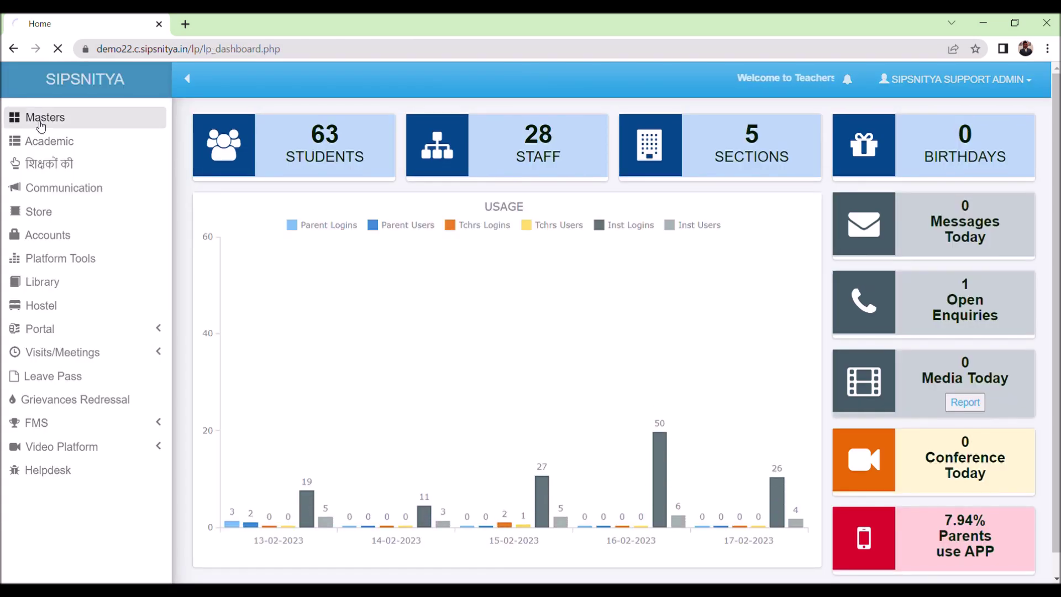
{"action": "left_click", "coordinate": [41, 125]}
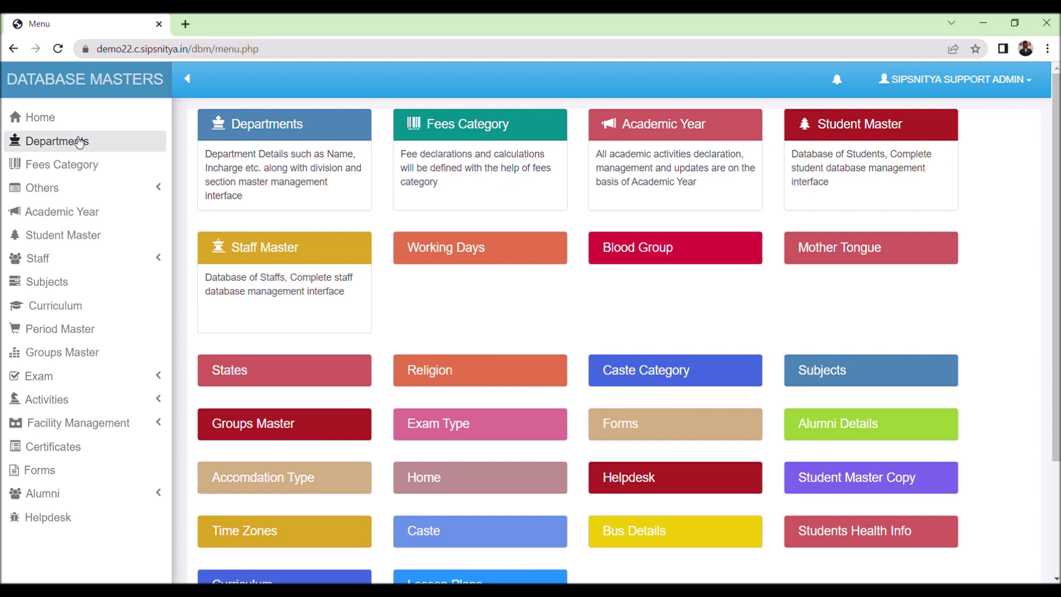
{"action": "left_click", "coordinate": [80, 143]}
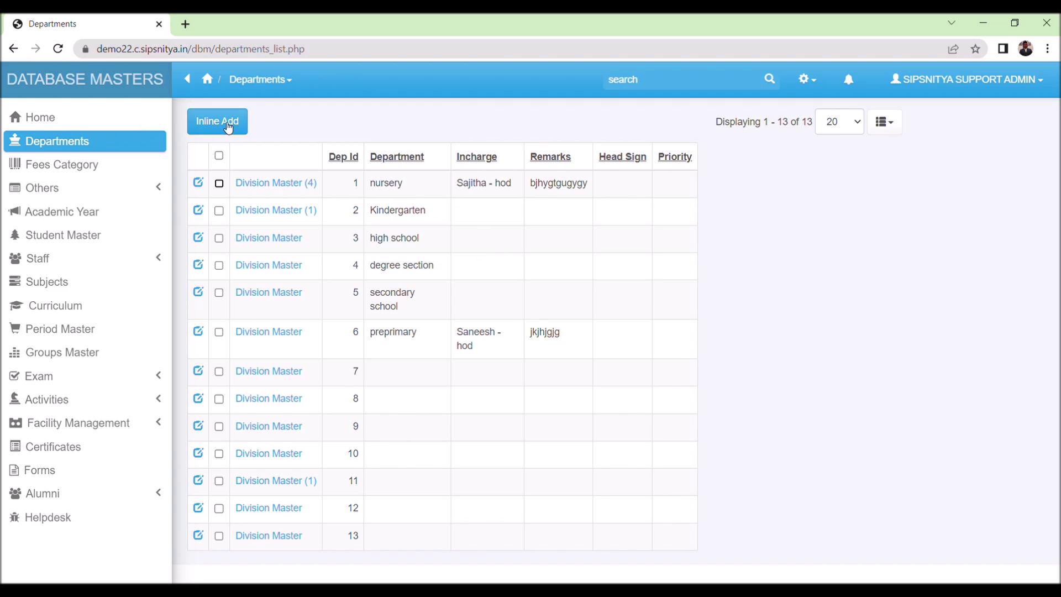
Review a blank department entry without saving it, and show the nursery department's divisions with the sections of division 1
{"action": "left_click", "coordinate": [229, 126]}
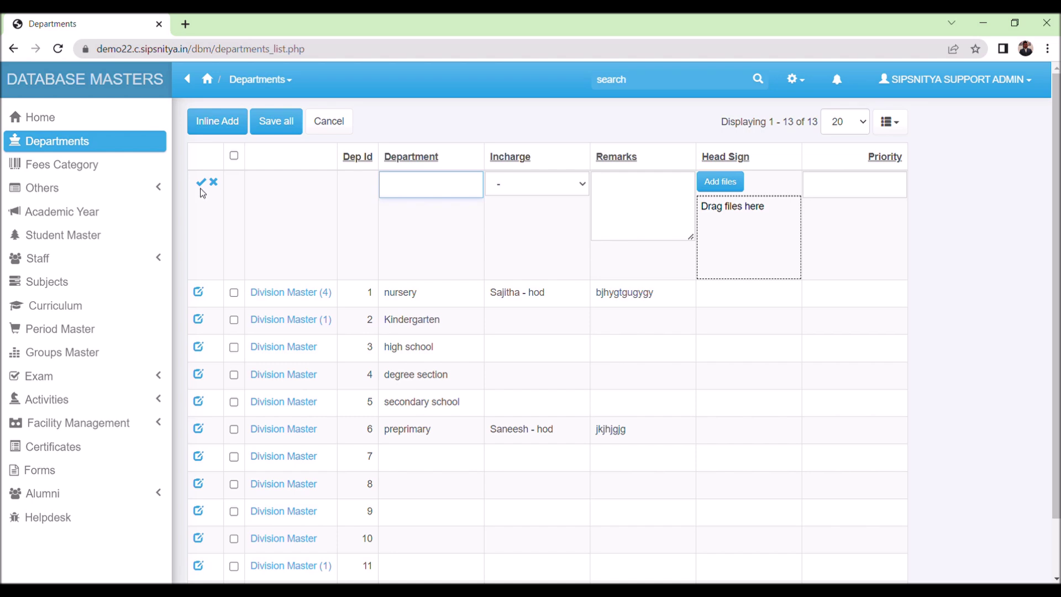
{"action": "left_click", "coordinate": [215, 186]}
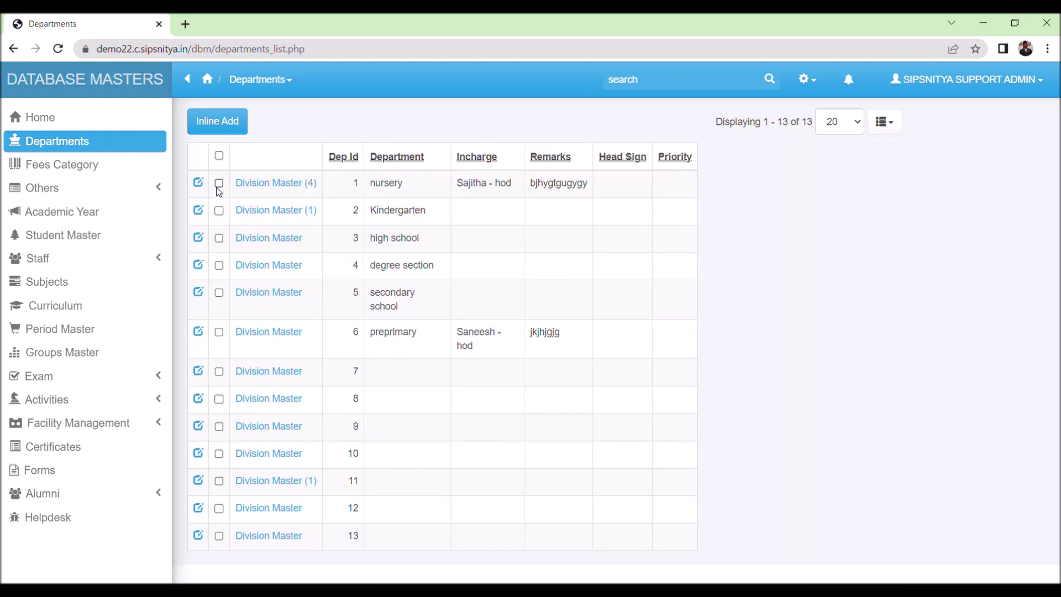
{"action": "left_click", "coordinate": [251, 184]}
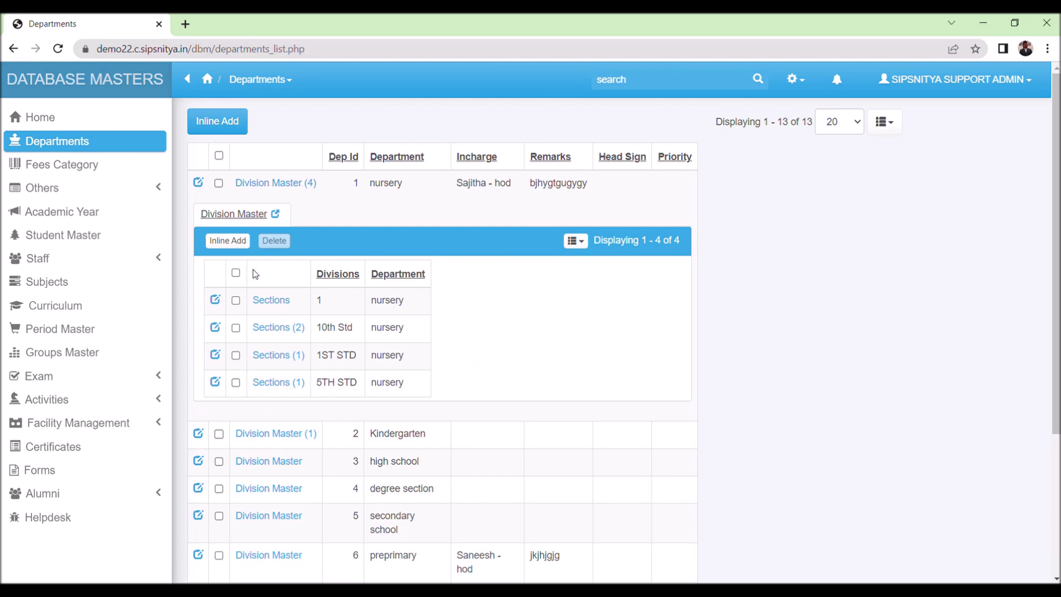
{"action": "left_click", "coordinate": [268, 302]}
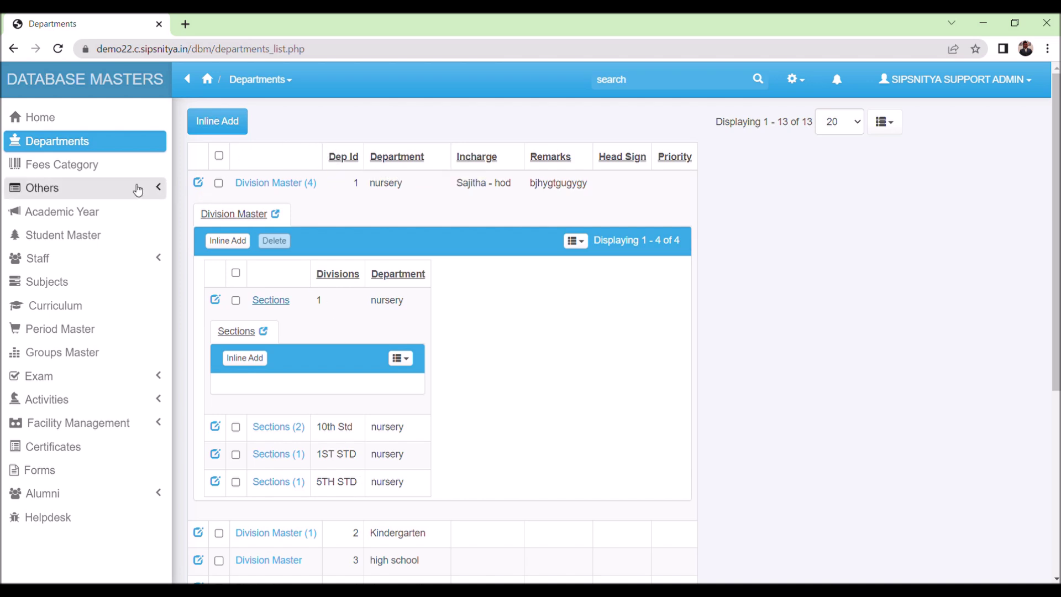
Open the Fees Category list, review a blank category entry without saving it, and look over the masters grouped under Others
{"action": "left_click", "coordinate": [83, 173]}
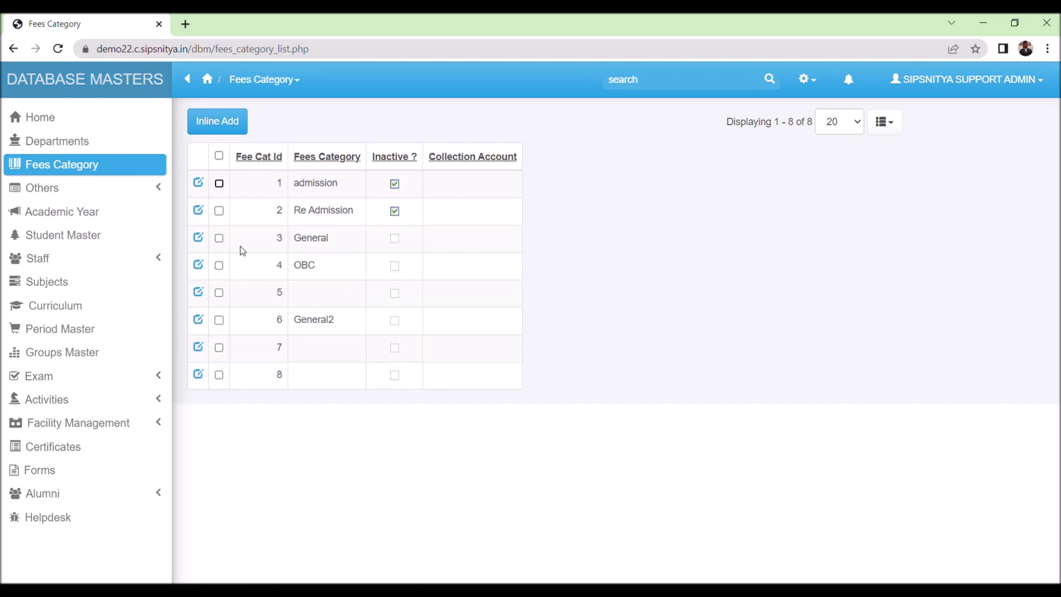
{"action": "left_click", "coordinate": [224, 129]}
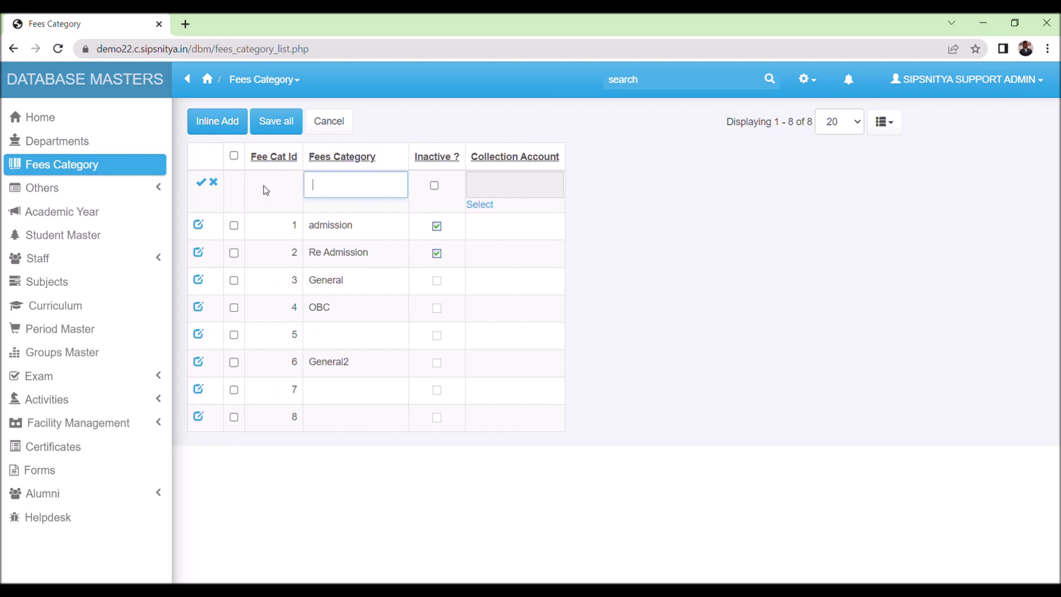
{"action": "left_click", "coordinate": [214, 183]}
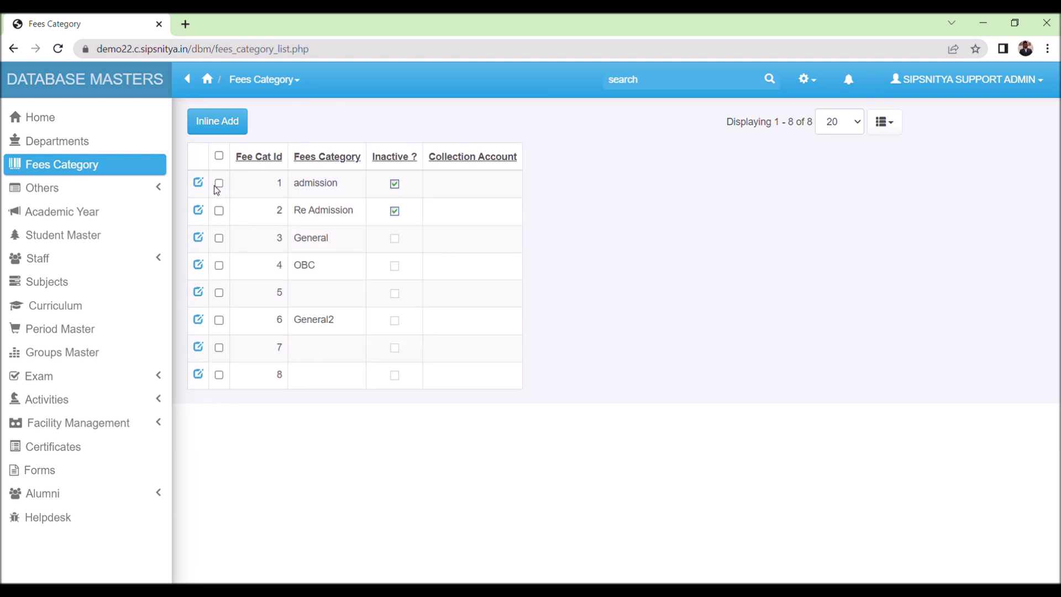
{"action": "left_click", "coordinate": [151, 198]}
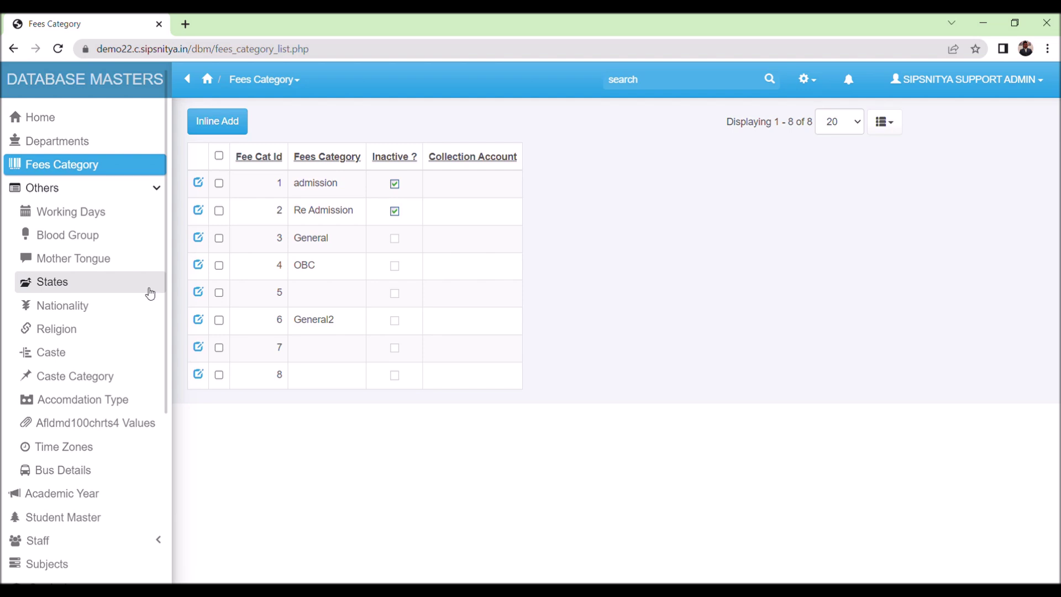
{"action": "left_click", "coordinate": [156, 189]}
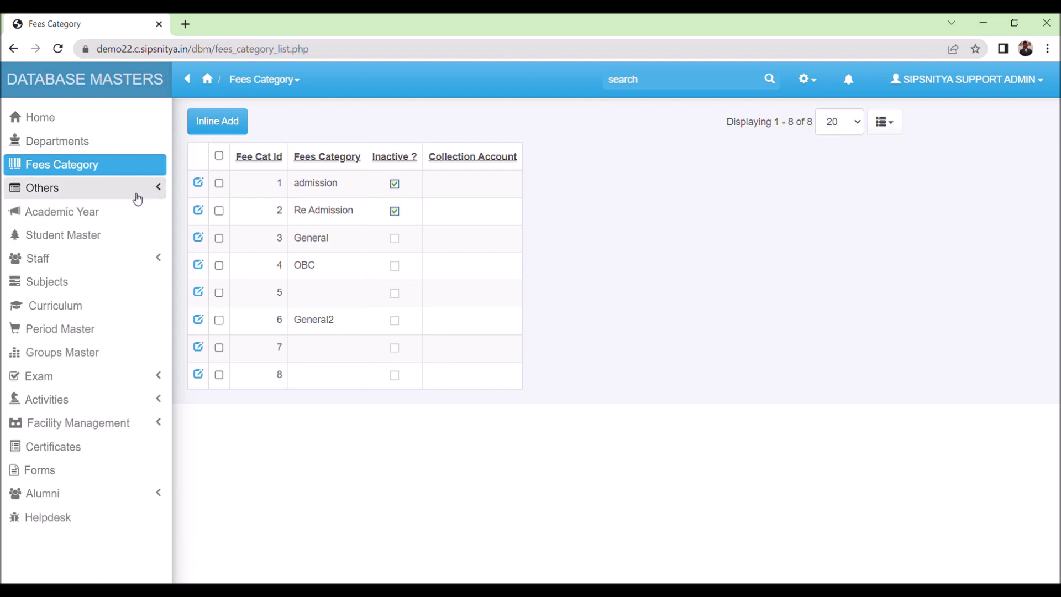
View the sections of academic year 2021-2022 and return to the Academic Year list
{"action": "left_click", "coordinate": [108, 214]}
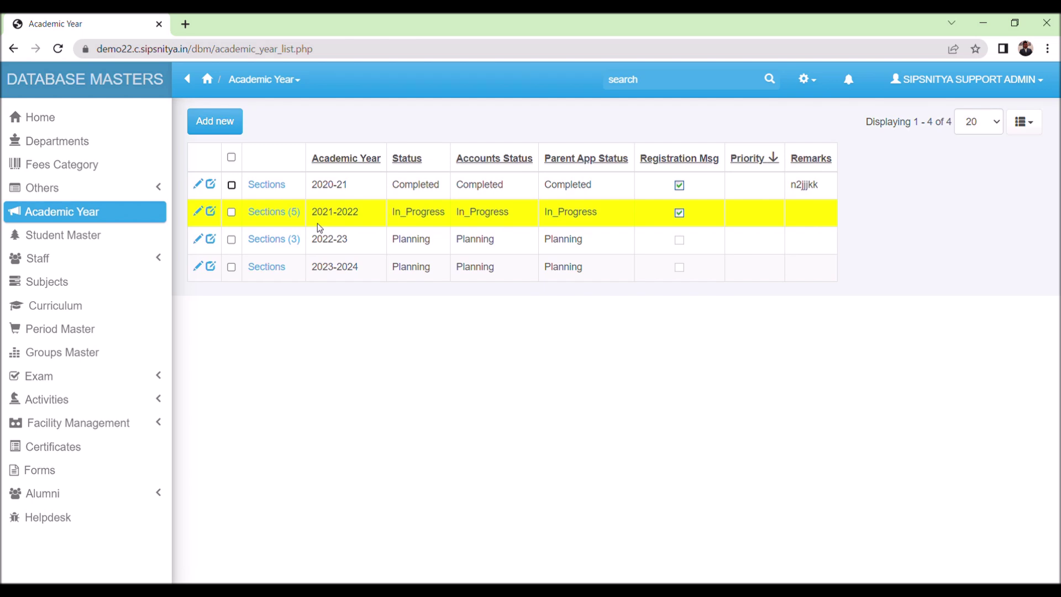
{"action": "left_click", "coordinate": [287, 218]}
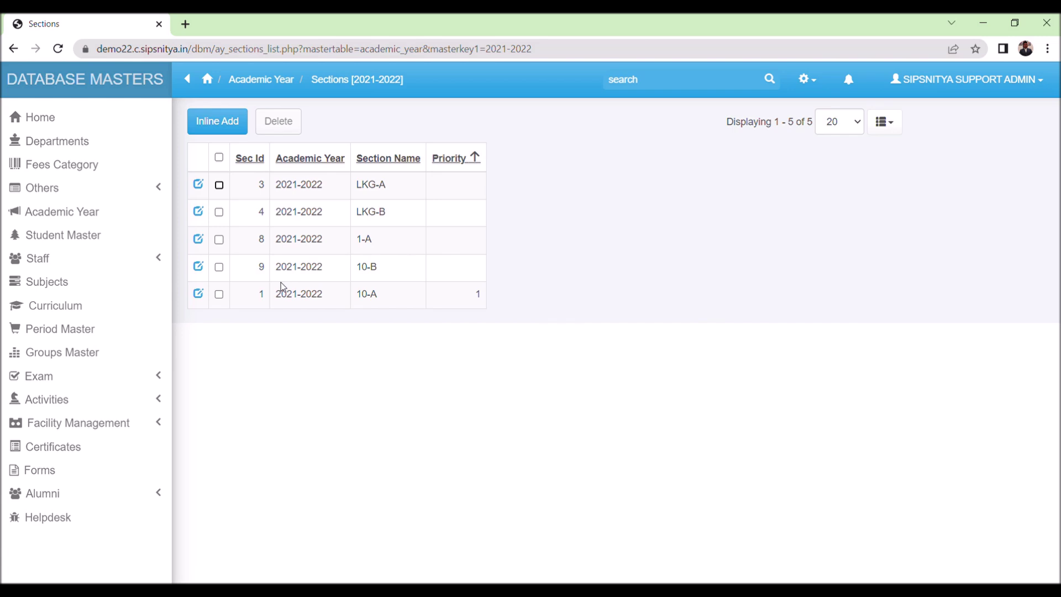
{"action": "left_click", "coordinate": [124, 220]}
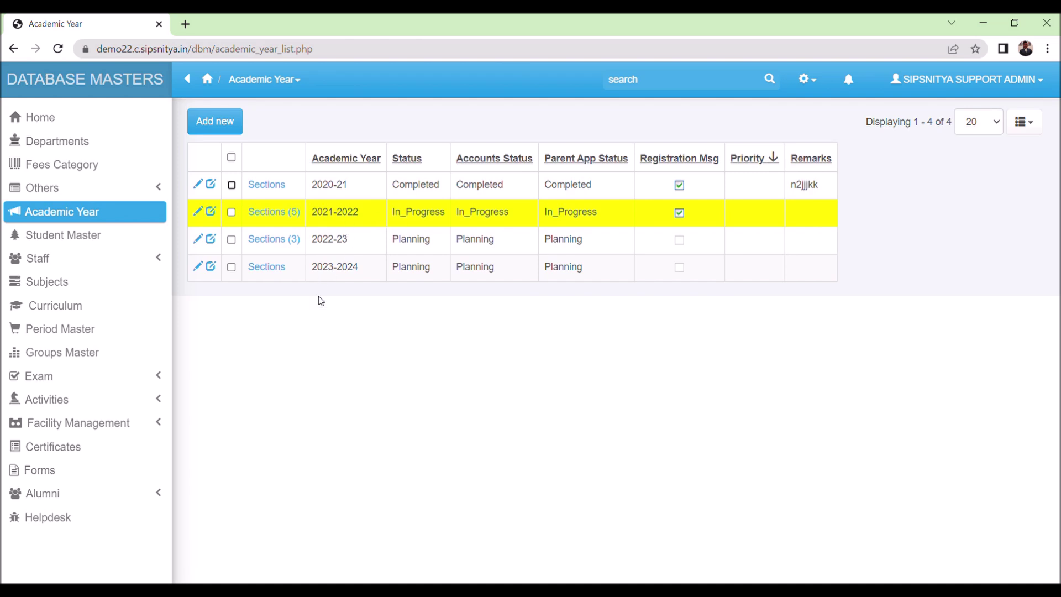
Review the status, registration fees account and other fields of a new academic year record, and return to the list without saving
{"action": "left_click", "coordinate": [228, 129]}
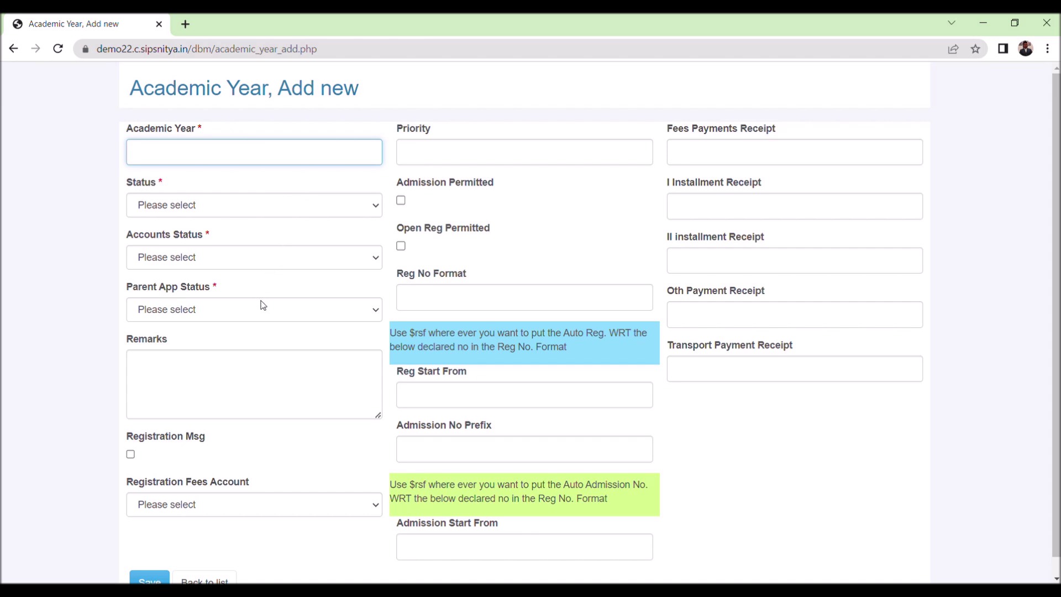
{"action": "left_click", "coordinate": [362, 270]}
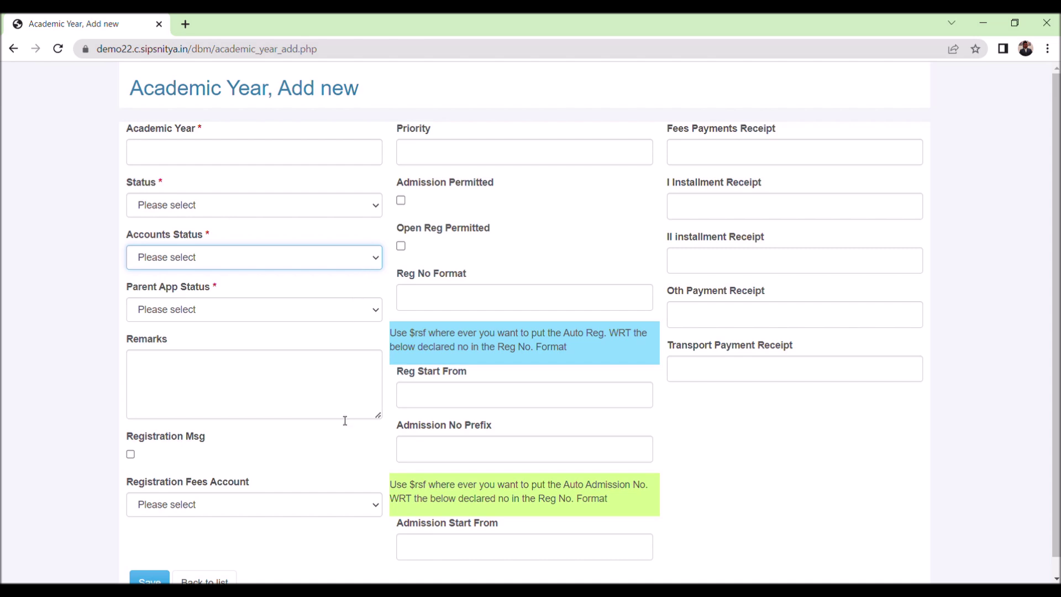
{"action": "scroll", "coordinate": [343, 420], "scroll_direction": "down", "scroll_amount": 1}
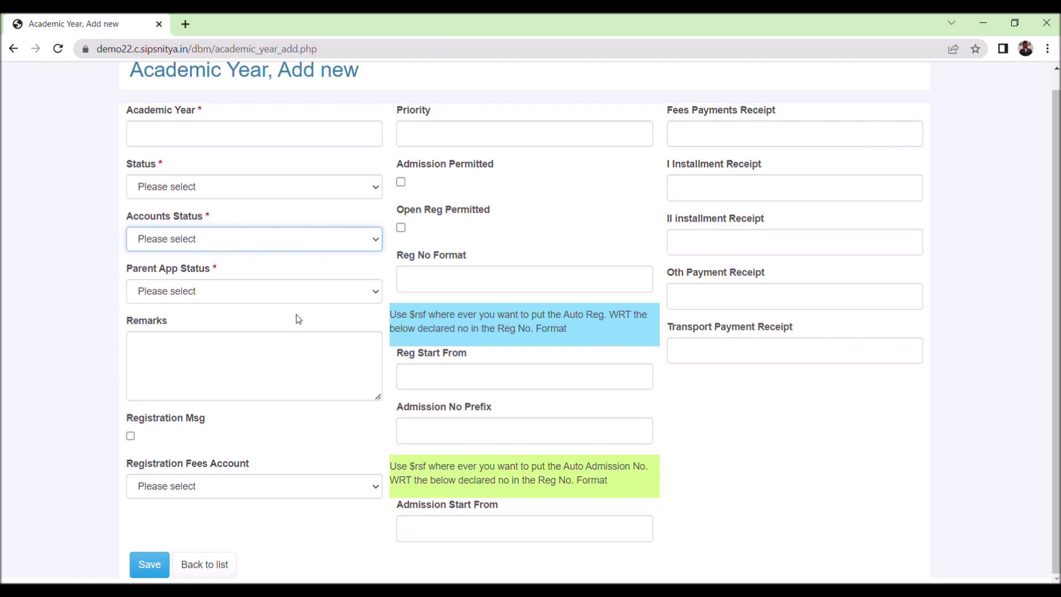
{"action": "left_click", "coordinate": [375, 292]}
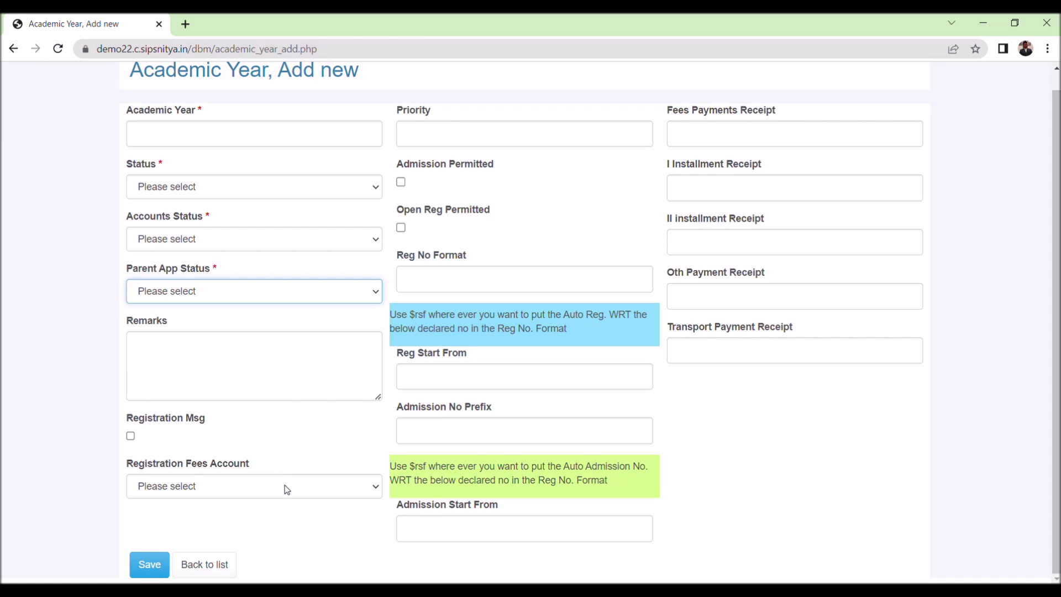
{"action": "left_click", "coordinate": [361, 489]}
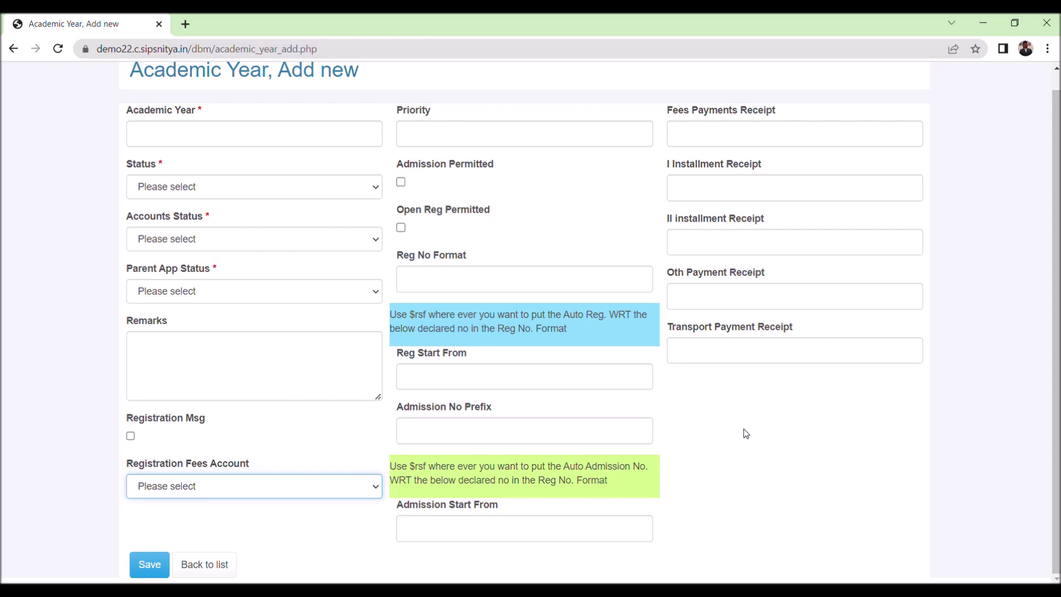
{"action": "left_click", "coordinate": [187, 569]}
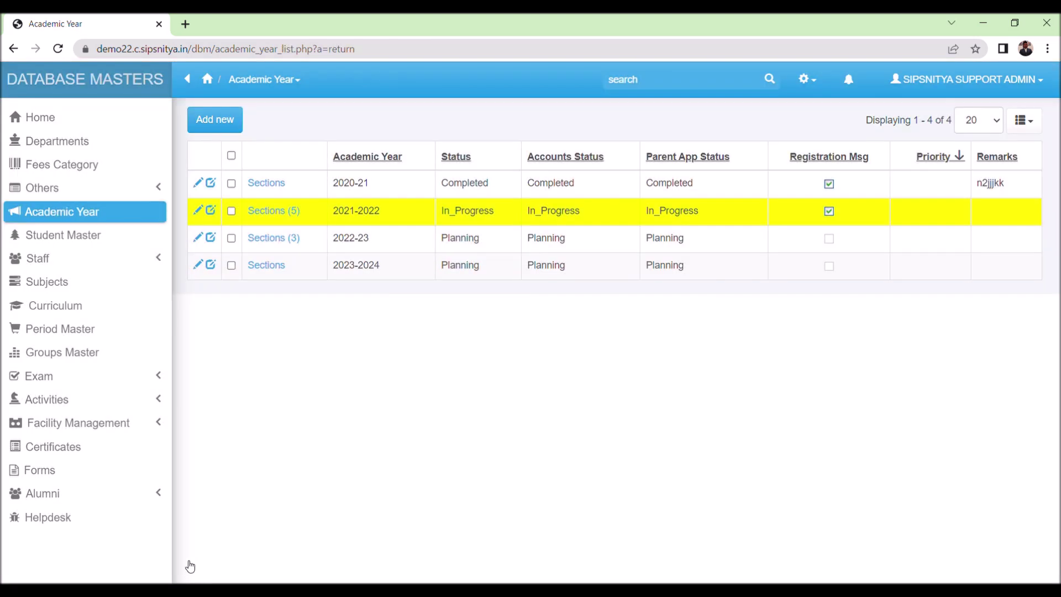
View the first Student Master record in its edit form and go back to the student list
{"action": "left_click", "coordinate": [80, 248]}
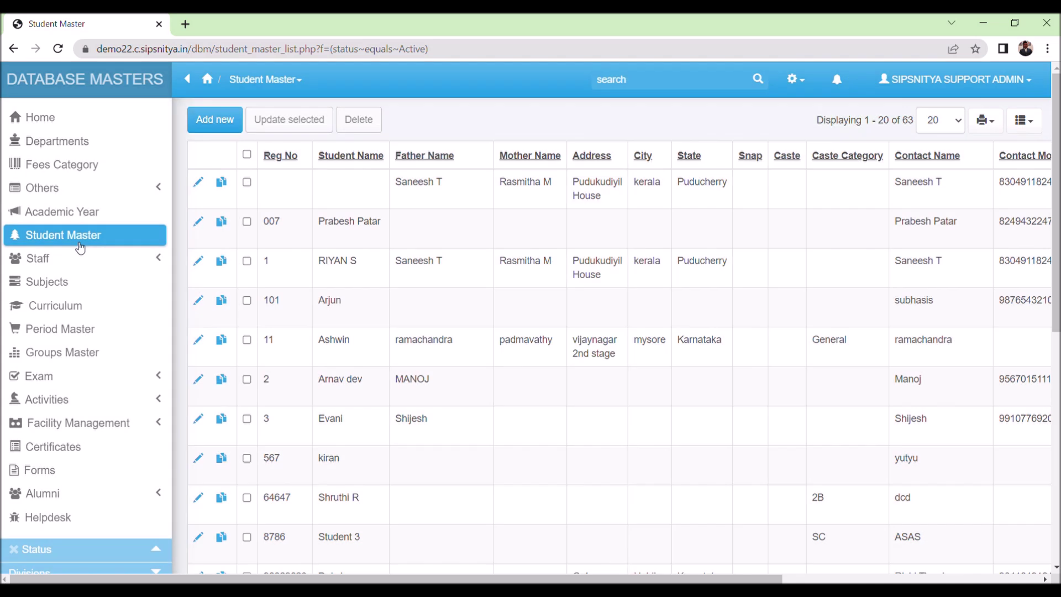
{"action": "left_click", "coordinate": [199, 185]}
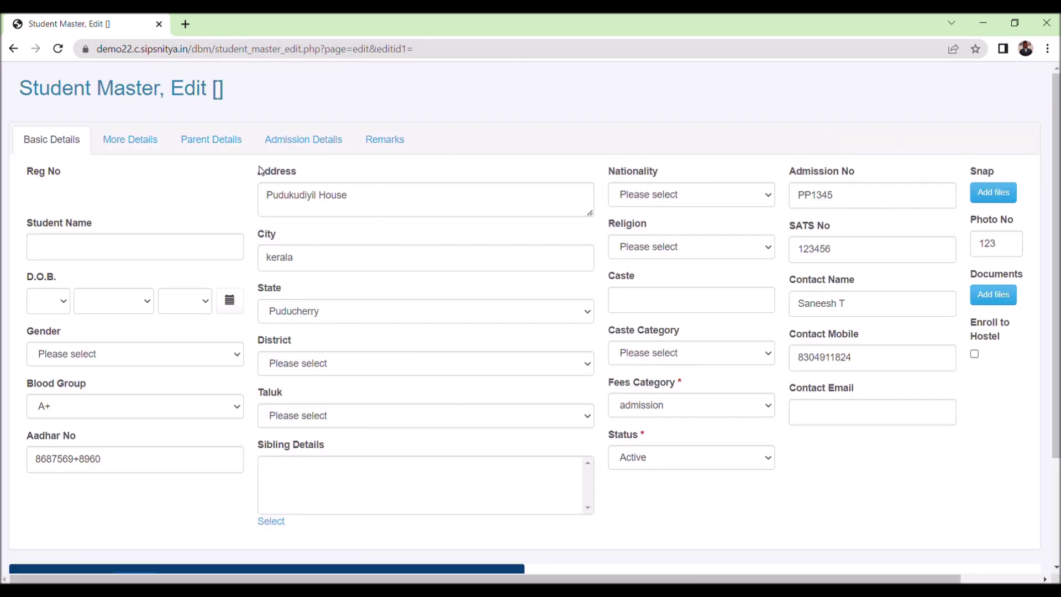
{"action": "left_click", "coordinate": [13, 49]}
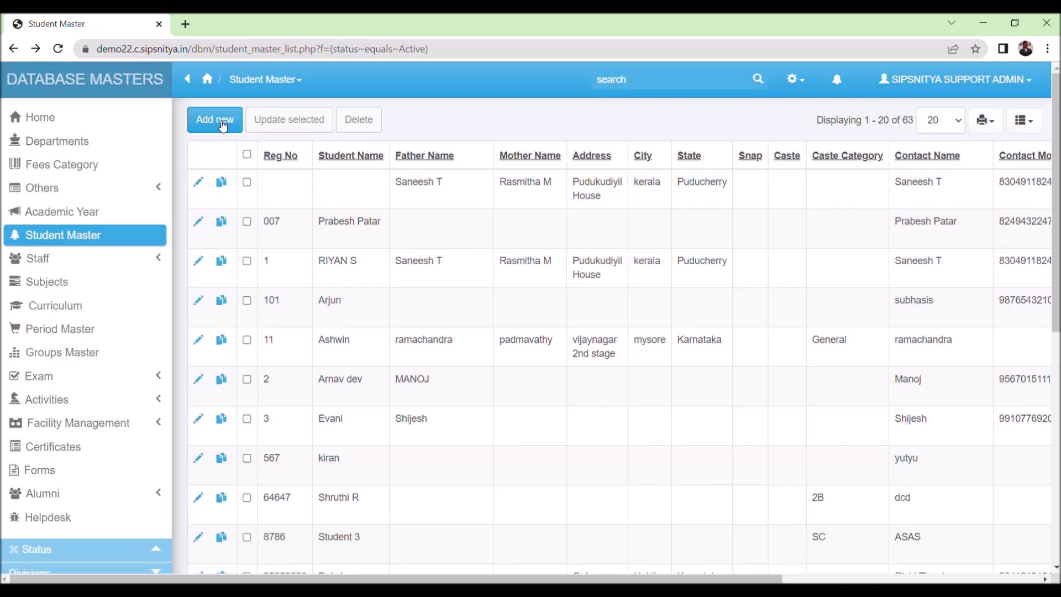
Review every section of a new Student Master record, from Basic Details to Remarks and Students Mapping, and return to the list without saving
{"action": "left_click", "coordinate": [223, 125]}
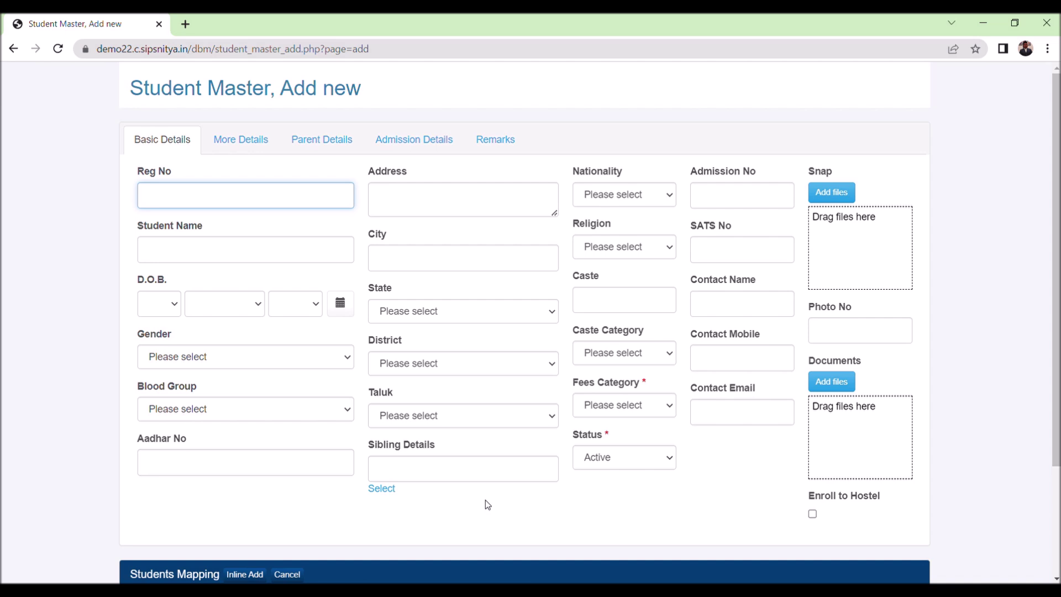
{"action": "left_click", "coordinate": [247, 140]}
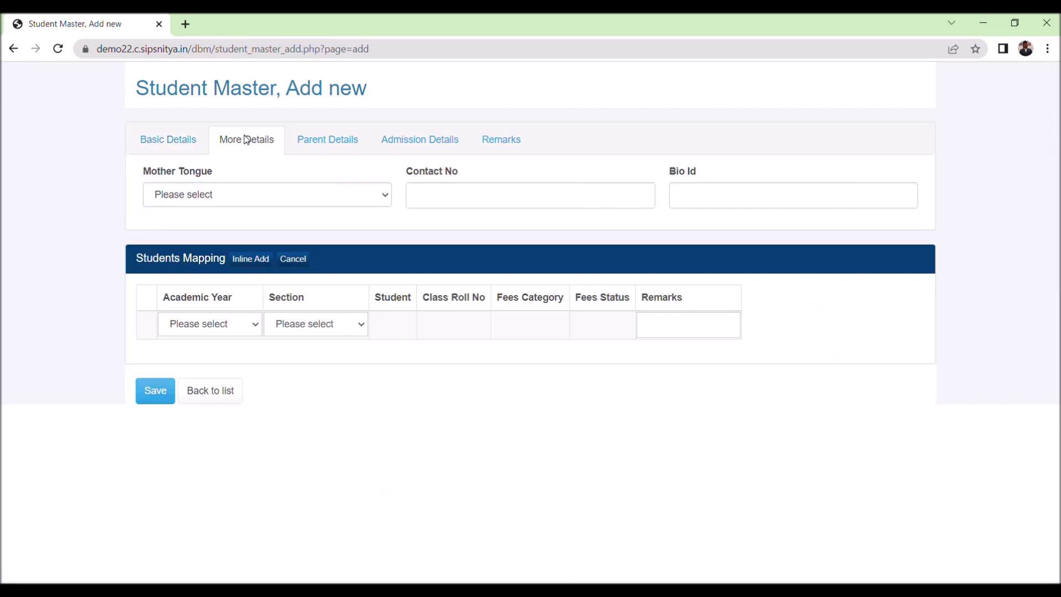
{"action": "left_click", "coordinate": [309, 143]}
{"action": "left_click", "coordinate": [428, 144]}
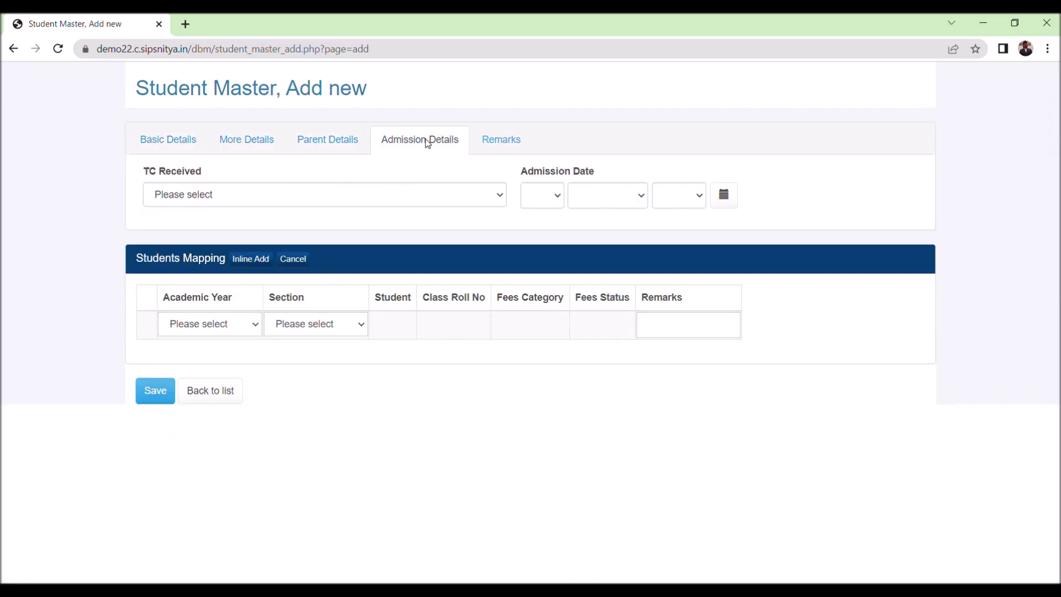
{"action": "left_click", "coordinate": [484, 142]}
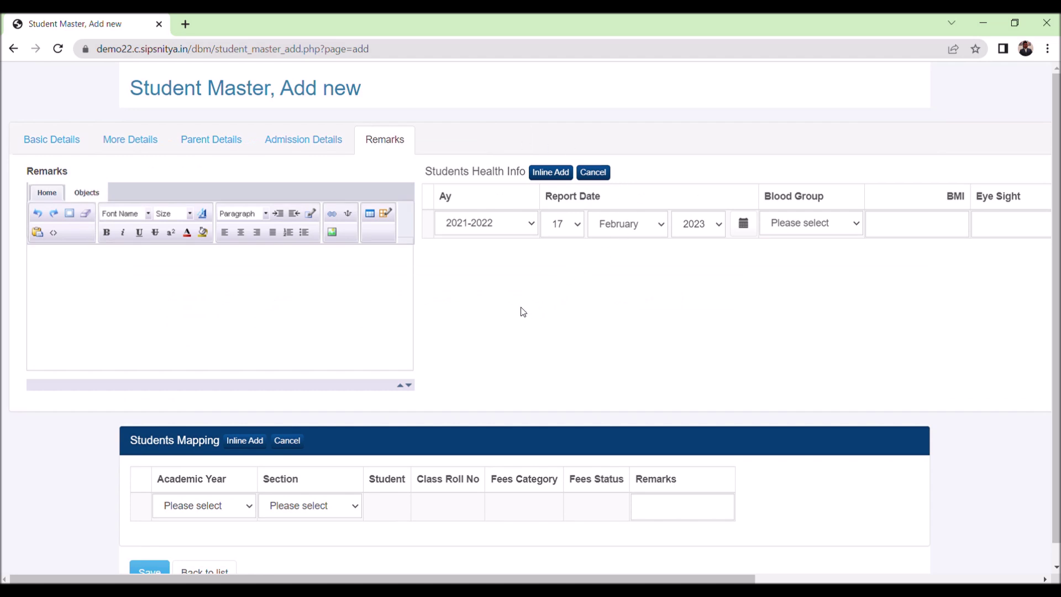
{"action": "scroll", "coordinate": [522, 311], "scroll_direction": "down", "scroll_amount": 1}
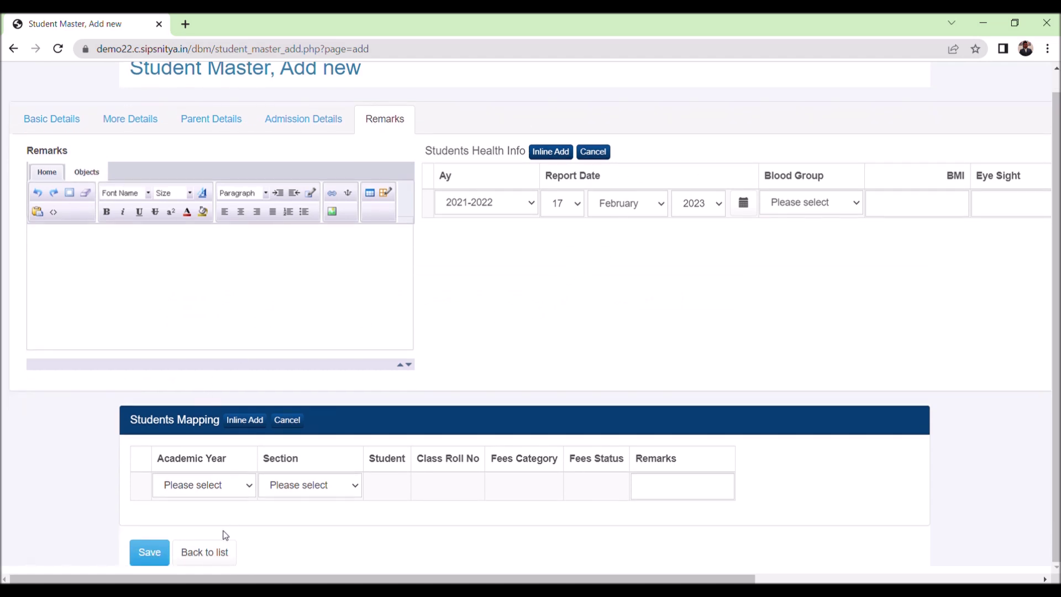
{"action": "left_click", "coordinate": [134, 119]}
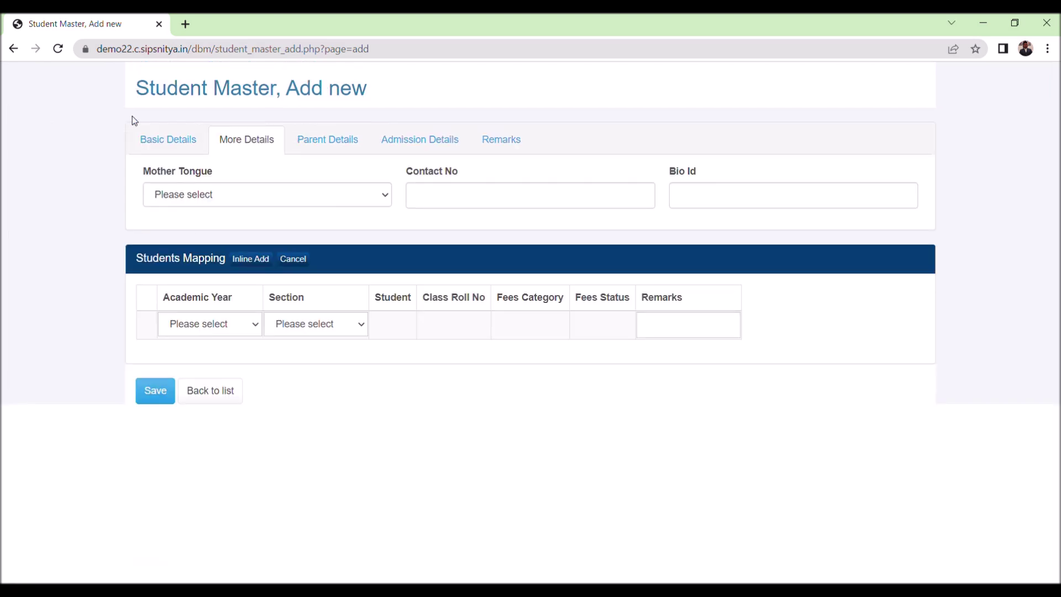
{"action": "left_click", "coordinate": [156, 139]}
{"action": "scroll", "coordinate": [260, 351], "scroll_direction": "down", "scroll_amount": 3}
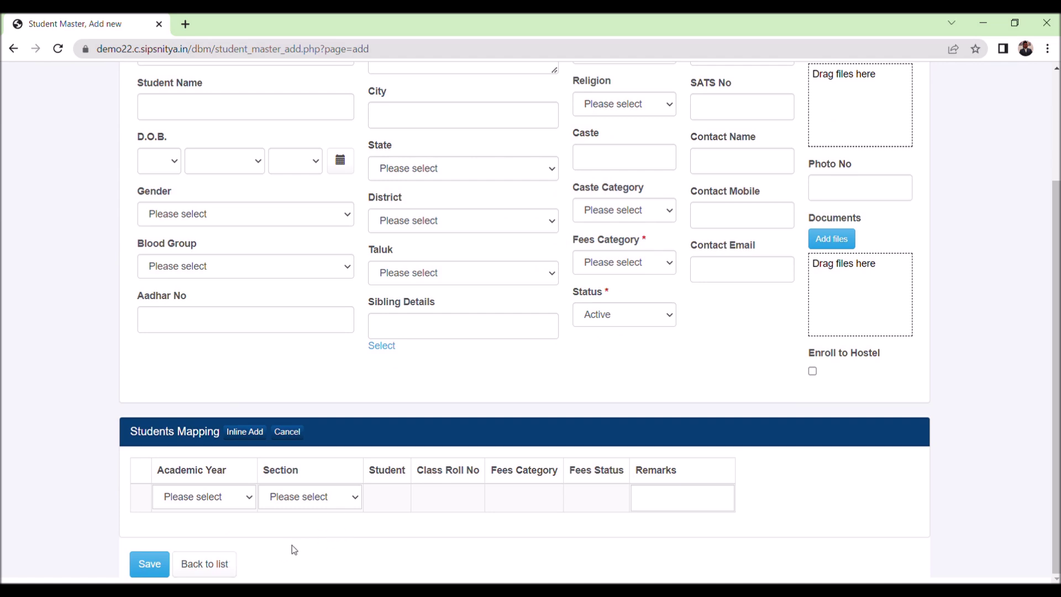
{"action": "left_click", "coordinate": [210, 564]}
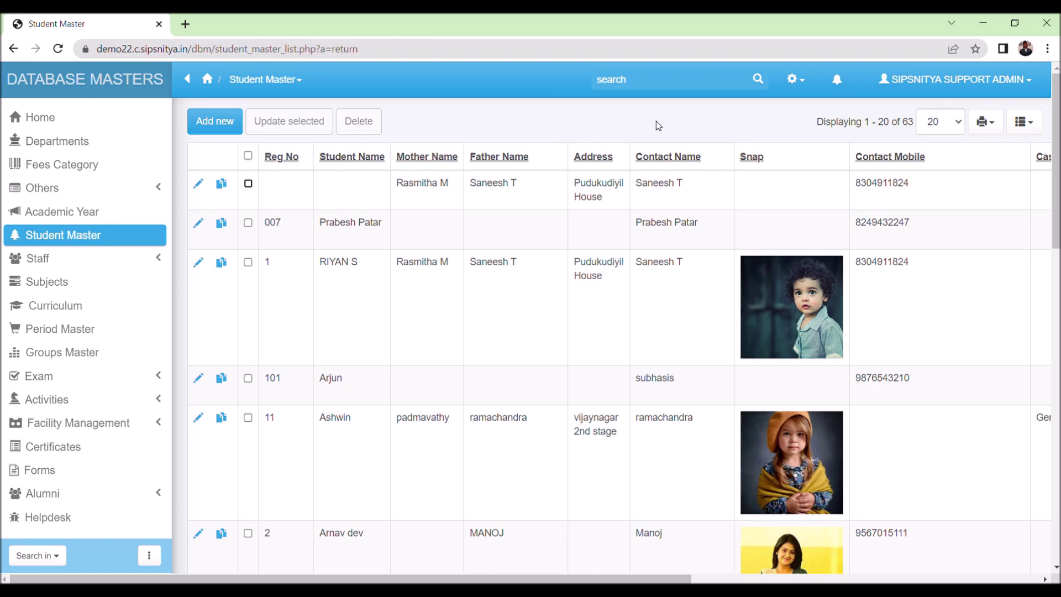
Examine the student list's export fields and import options, and return to the list without exporting or importing anything
{"action": "left_click", "coordinate": [802, 81]}
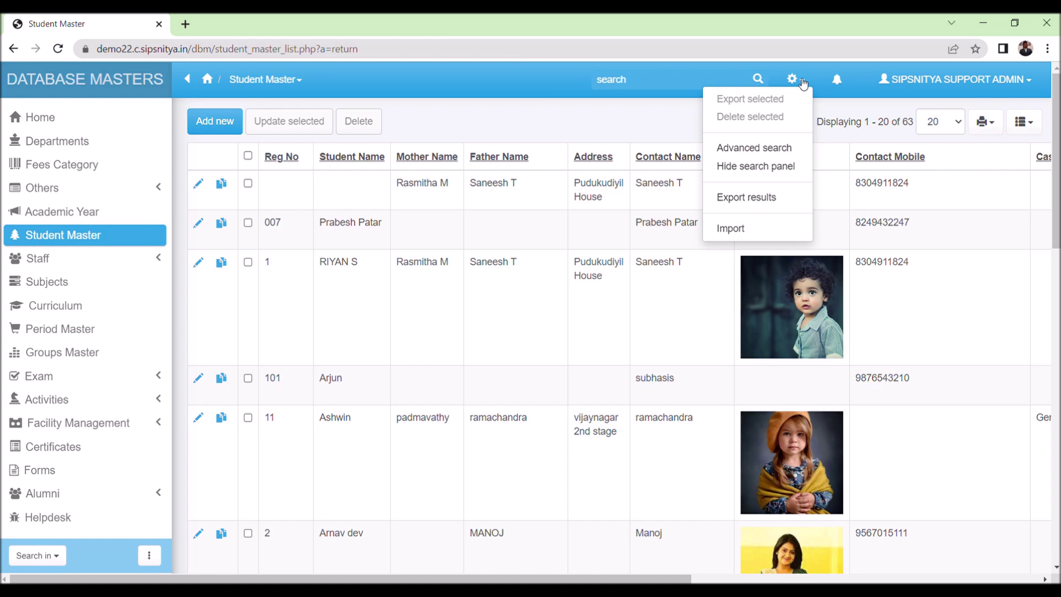
{"action": "left_click", "coordinate": [791, 198]}
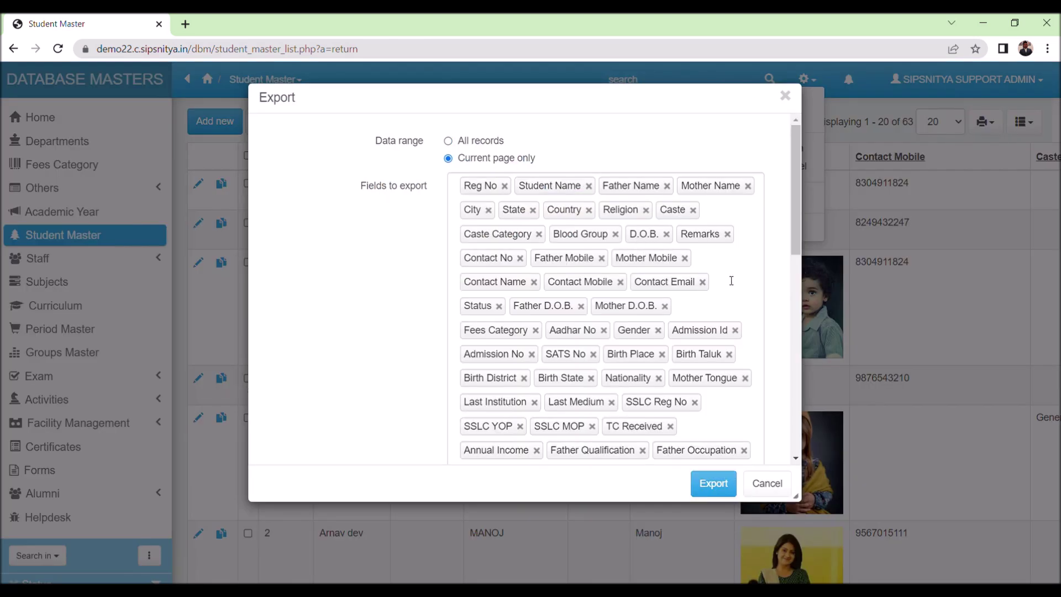
{"action": "scroll", "coordinate": [731, 281], "scroll_direction": "down", "scroll_amount": 10}
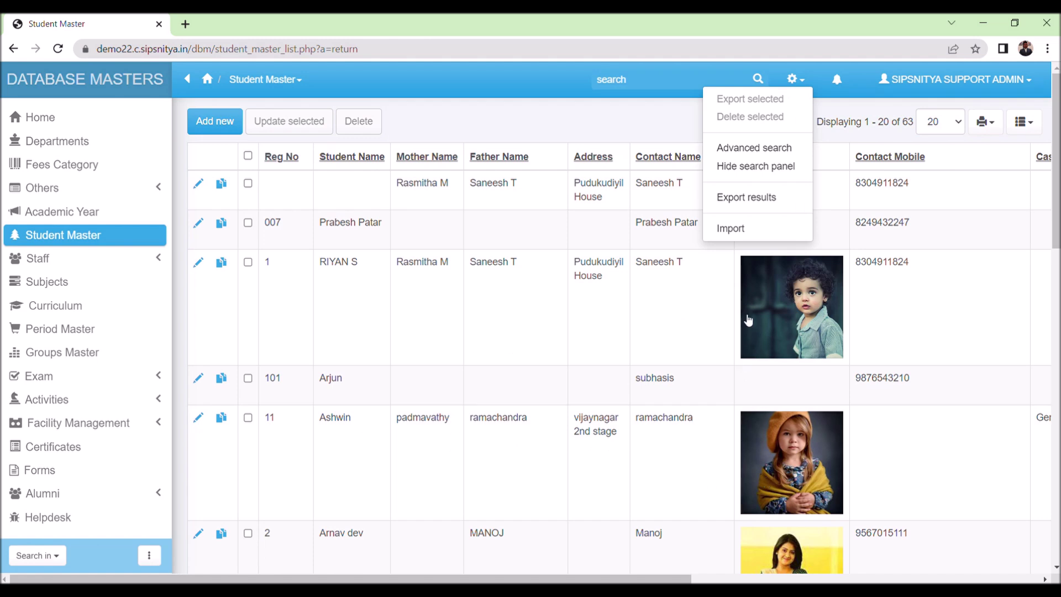
{"action": "left_click", "coordinate": [742, 230]}
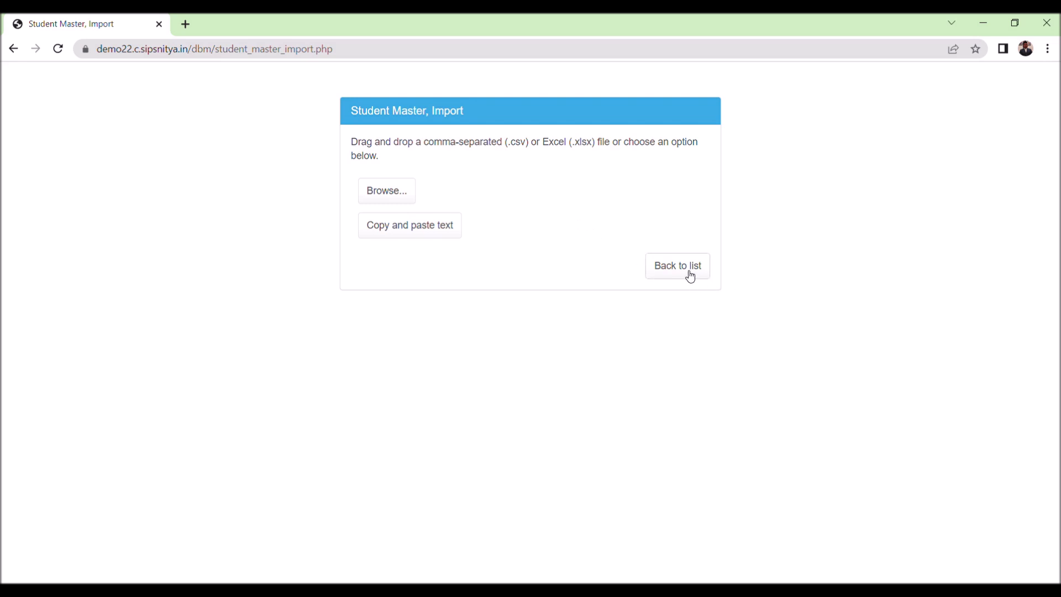
{"action": "left_click", "coordinate": [690, 276]}
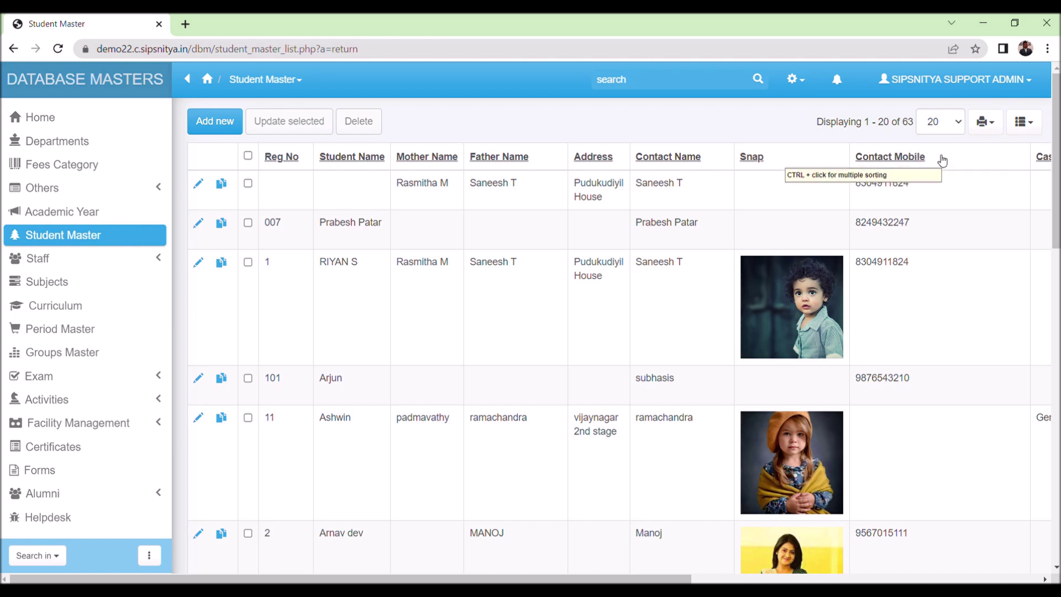
Place the Contact Mobile column directly before Contact Name in the student list, and go to the home page
{"action": "left_click_drag", "start_coordinate": [924, 156], "coordinate": [736, 154]}
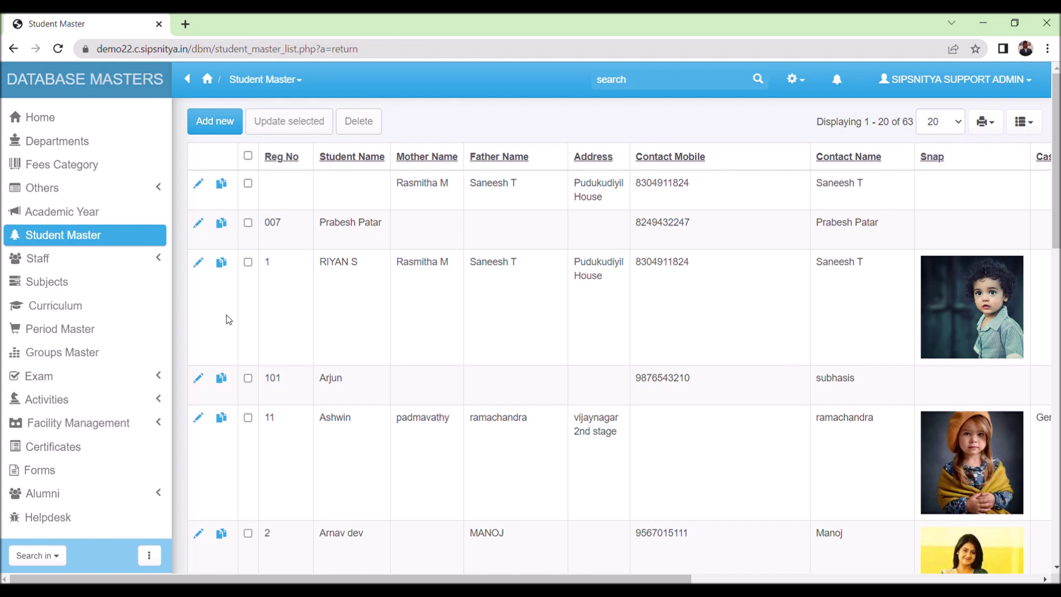
{"action": "left_click", "coordinate": [67, 117]}
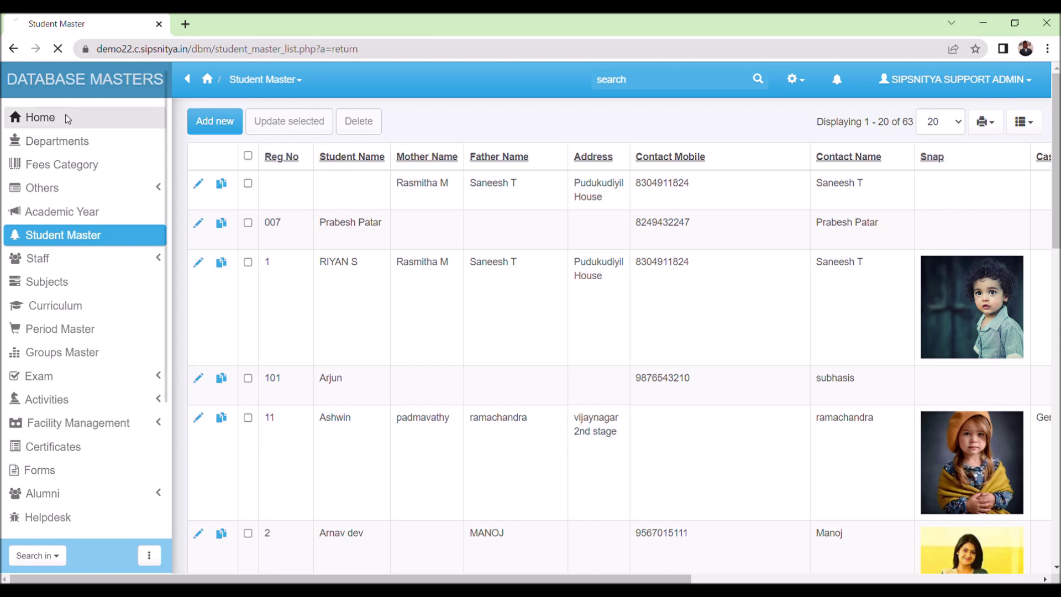